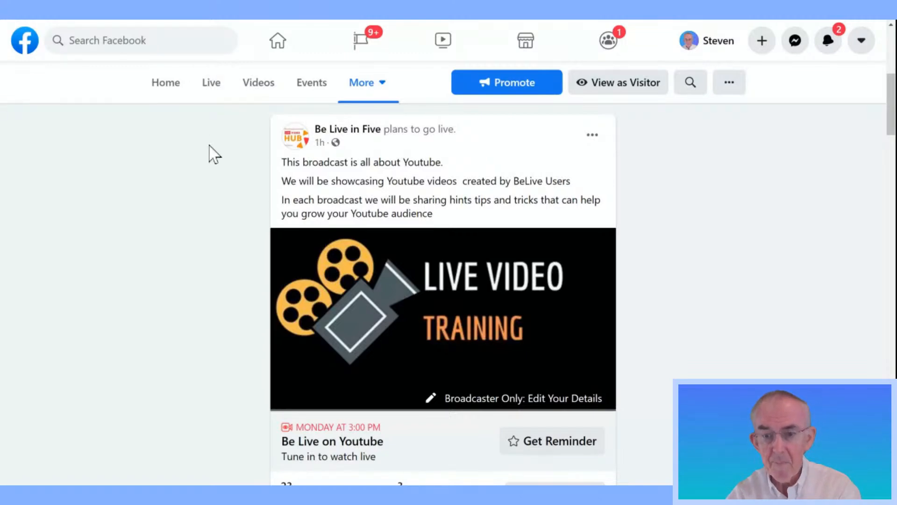
Open the broadcast details of the scheduled "Be Live on Youtube" post for editing
scroll(213, 153, down, 1)
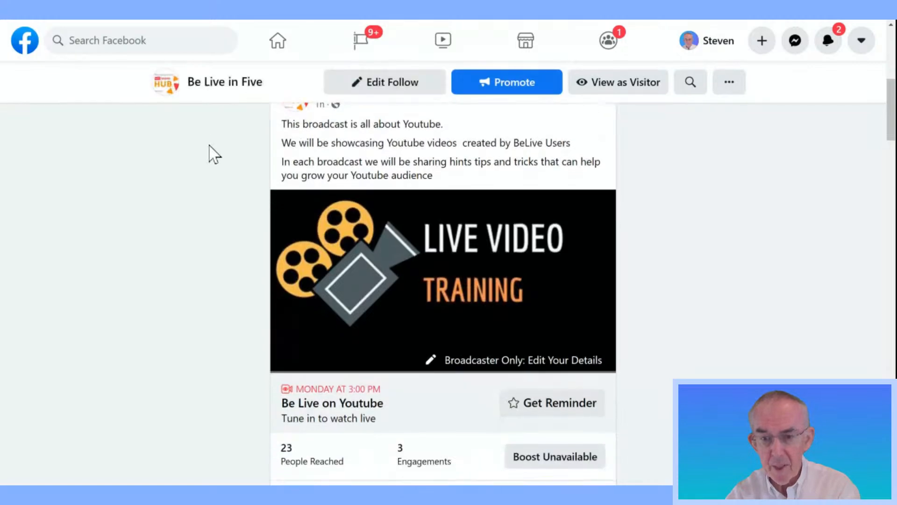
scroll(212, 154, up, 1)
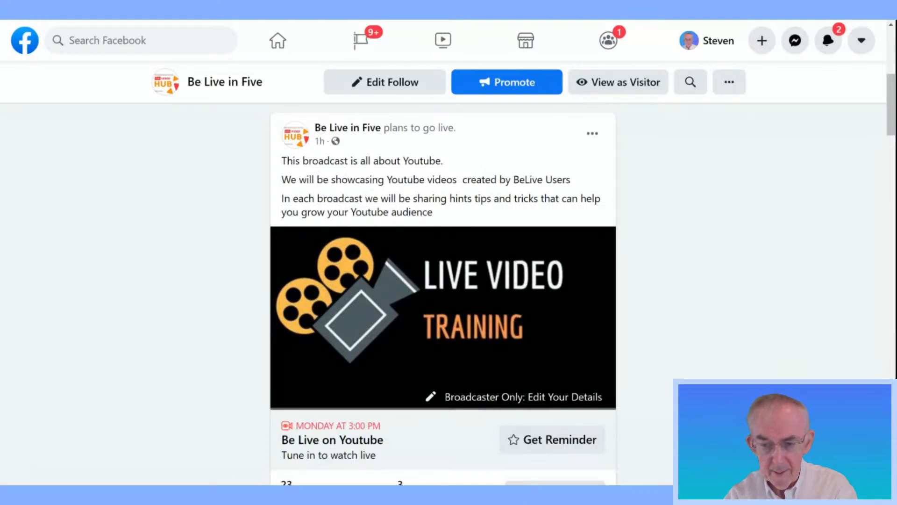
click(465, 401)
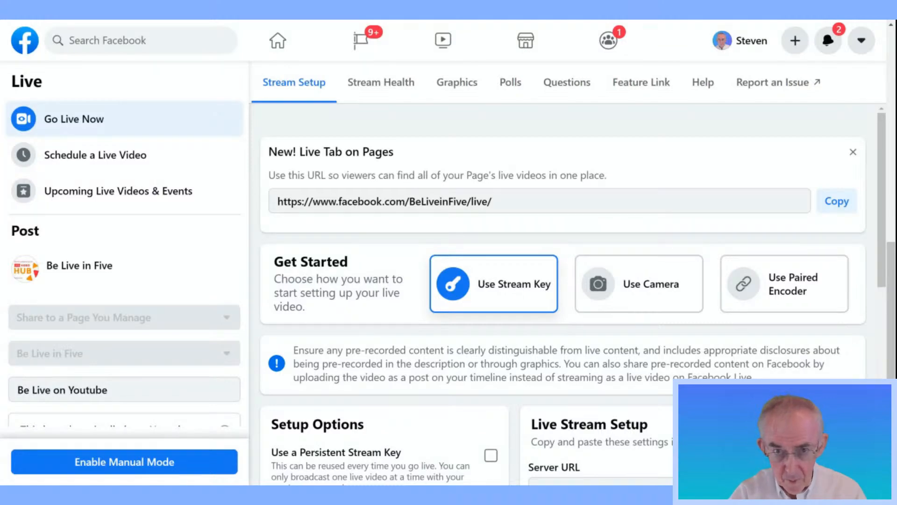
Open the crossposting options for the "Be Live on Youtube" broadcast and select the Blabbing for Britain page
scroll(356, 124, down, 2)
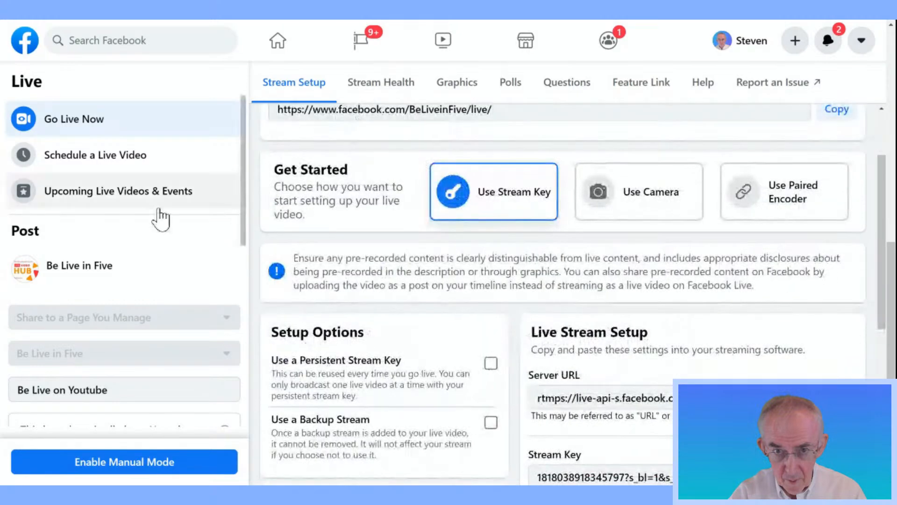
scroll(160, 219, down, 1)
scroll(160, 218, down, 5)
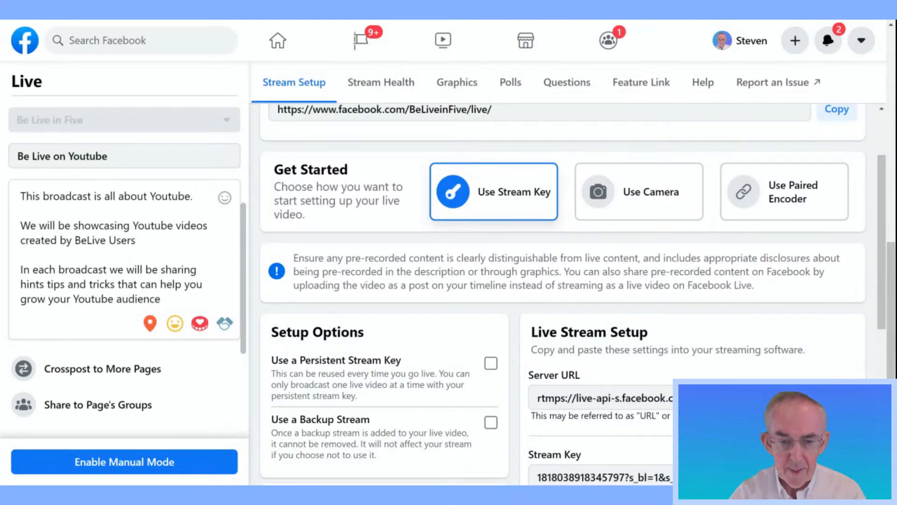
click(127, 370)
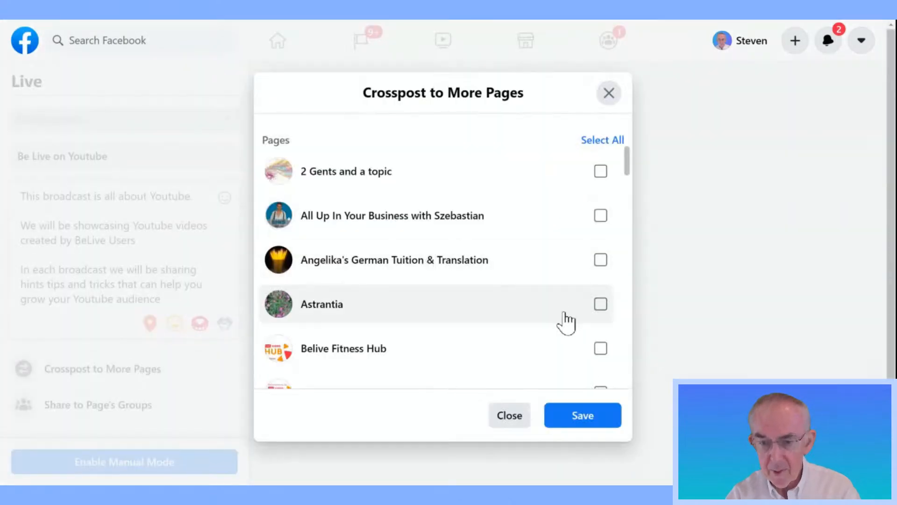
scroll(563, 323, down, 3)
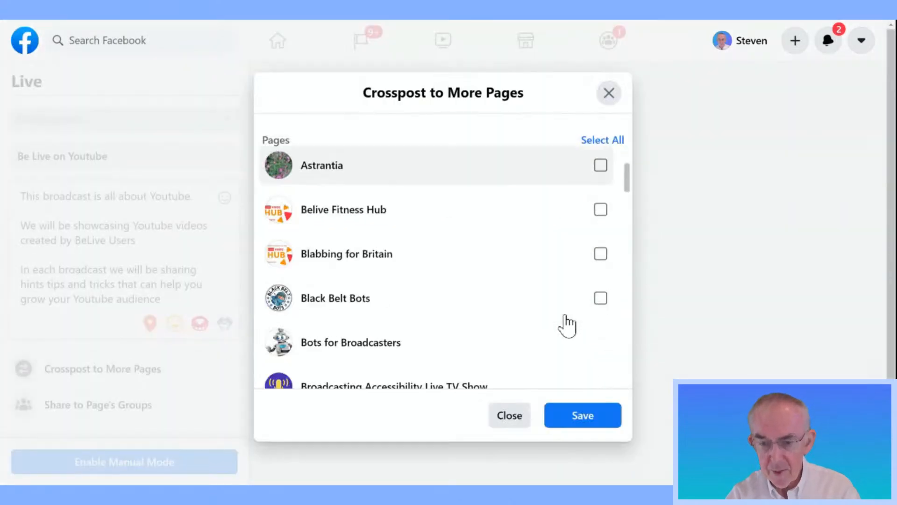
click(600, 249)
Add the Live Video Hub and Live Video Squad pages to the crosspost selection
scroll(536, 280, down, 3)
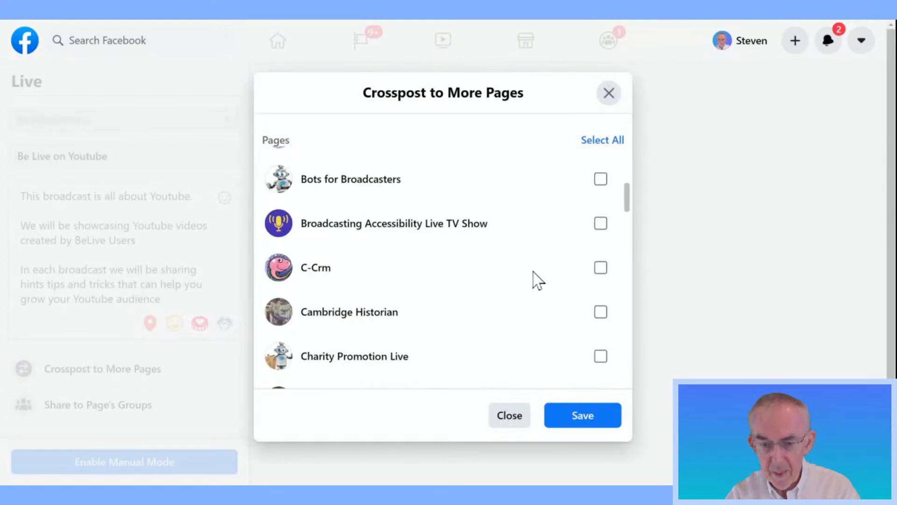
scroll(538, 280, down, 3)
scroll(536, 280, down, 1)
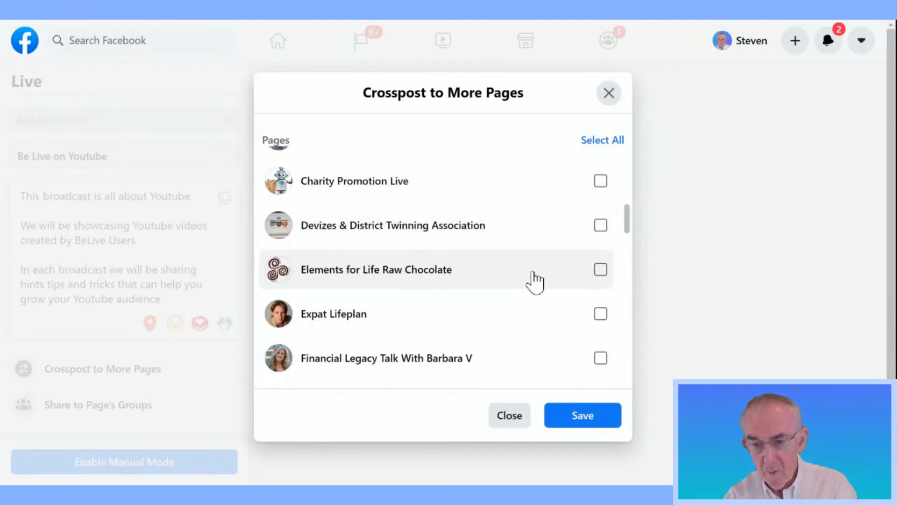
scroll(536, 280, down, 1)
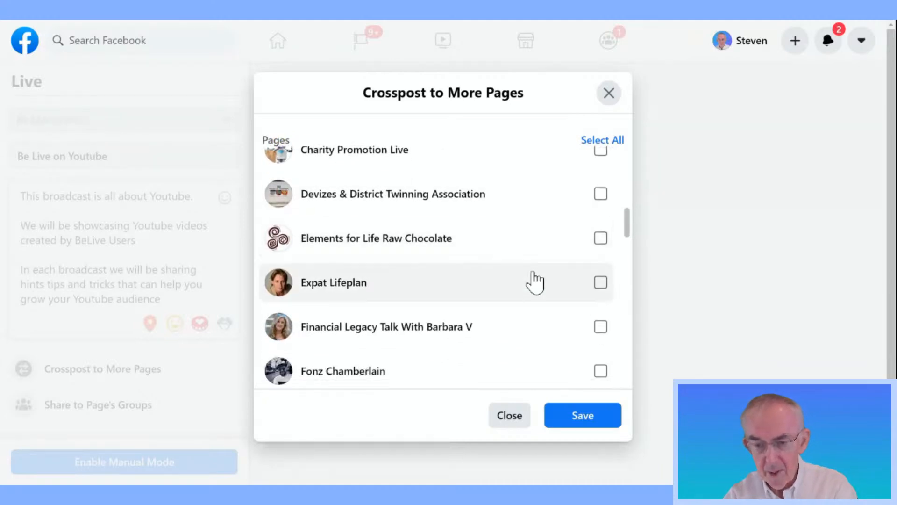
scroll(536, 282, down, 1)
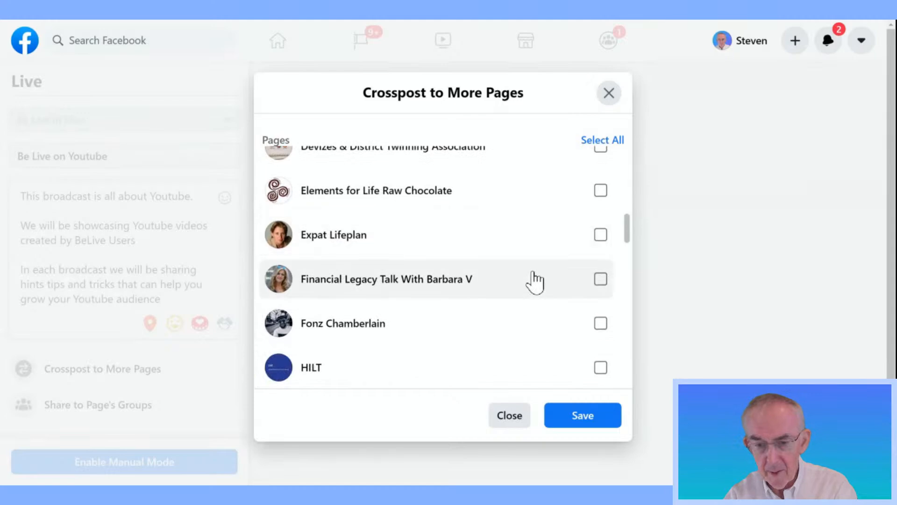
scroll(536, 281, down, 2)
scroll(536, 281, down, 1)
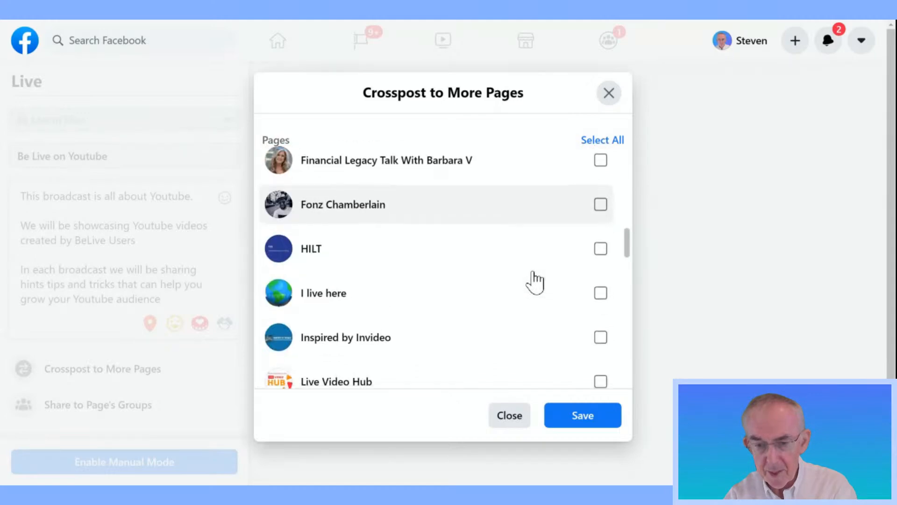
scroll(544, 323, down, 2)
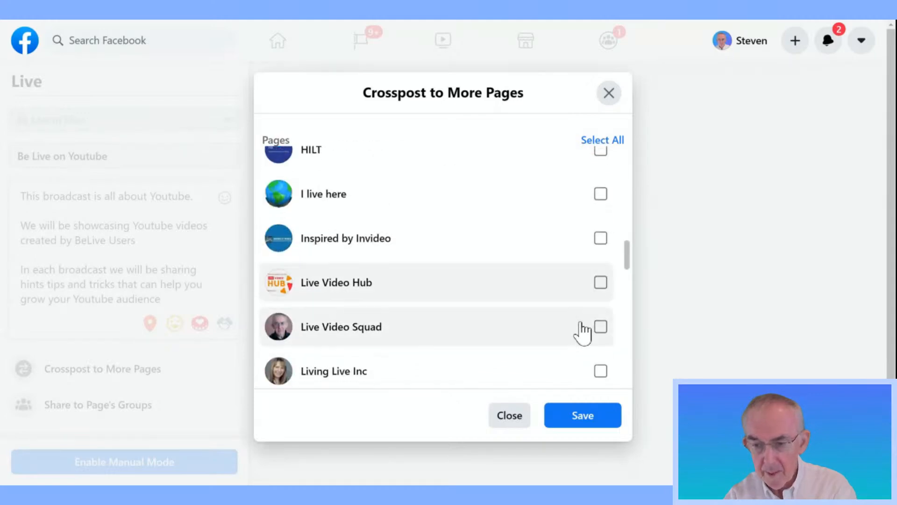
click(602, 283)
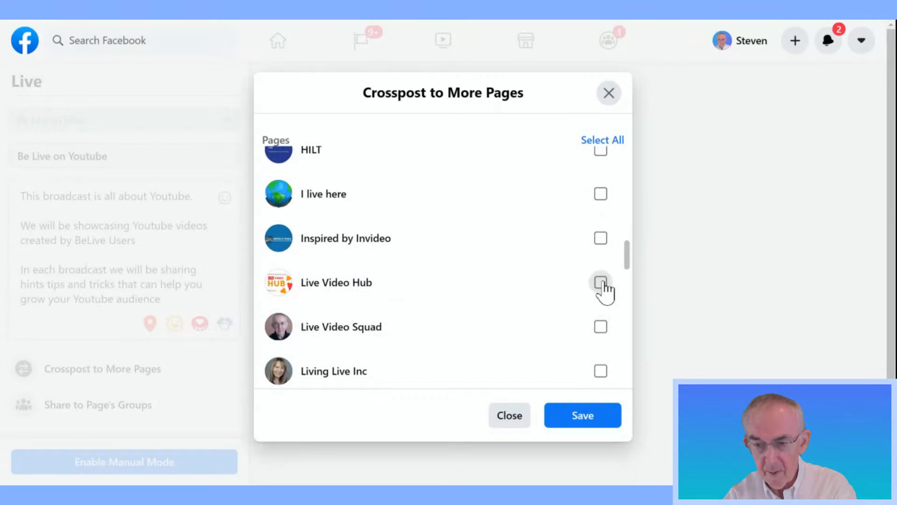
click(600, 327)
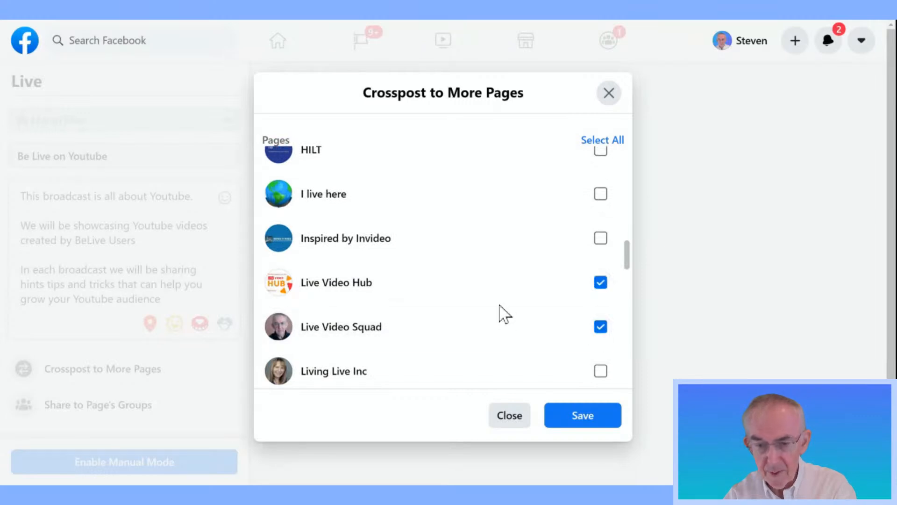
Add the account owner's self-named "Live" and "on Video" pages to the crosspost selection
scroll(504, 314, down, 2)
scroll(500, 315, down, 3)
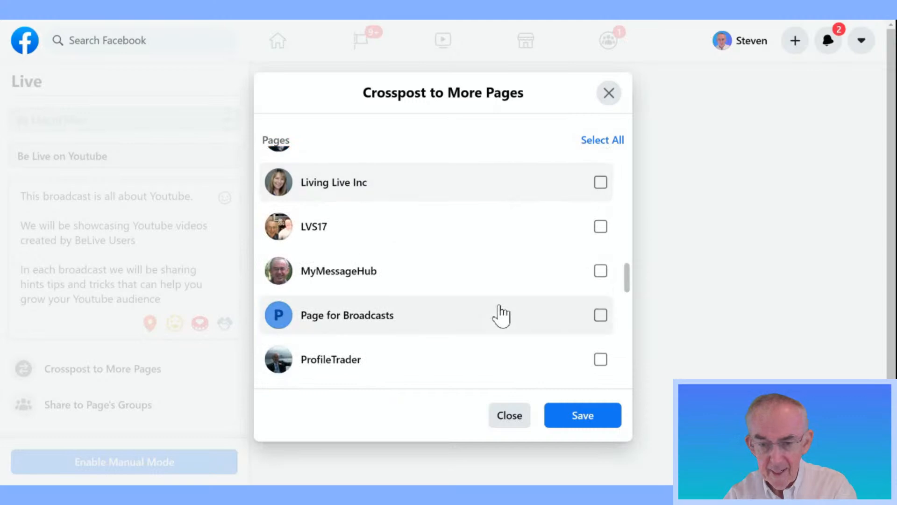
scroll(502, 316, down, 2)
scroll(502, 316, down, 1)
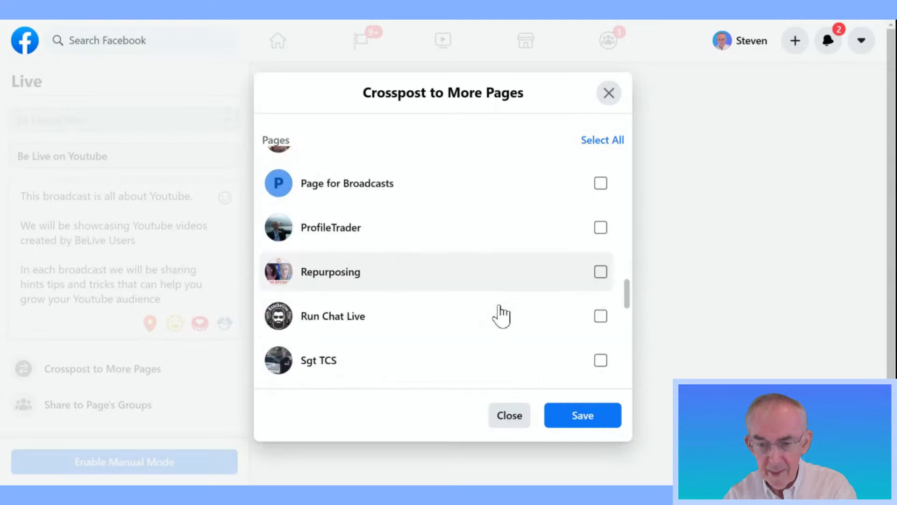
scroll(502, 316, down, 3)
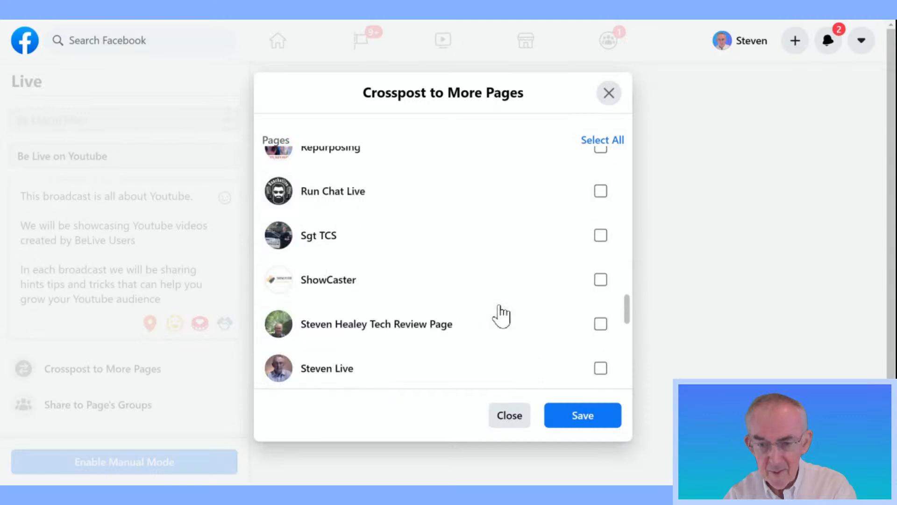
scroll(501, 316, down, 2)
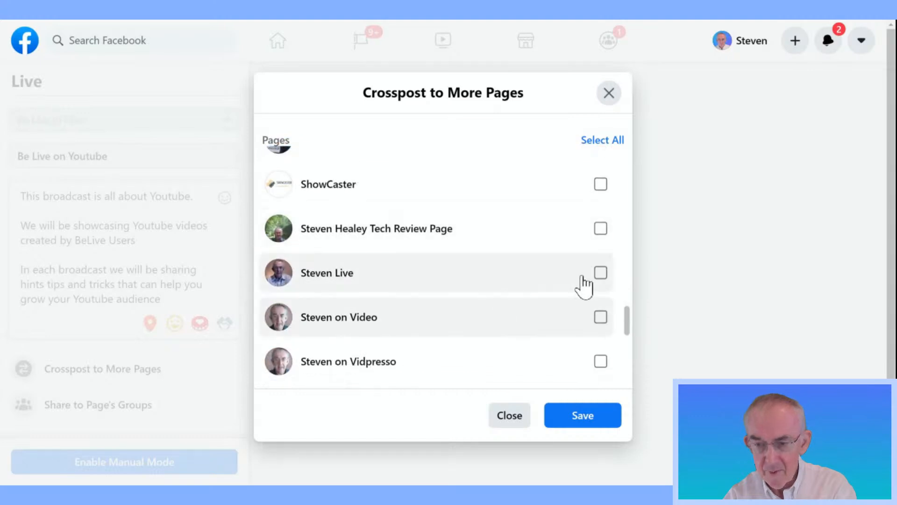
click(601, 273)
click(600, 317)
Add The Talk Show Network page to the crosspost selection
scroll(483, 307, down, 4)
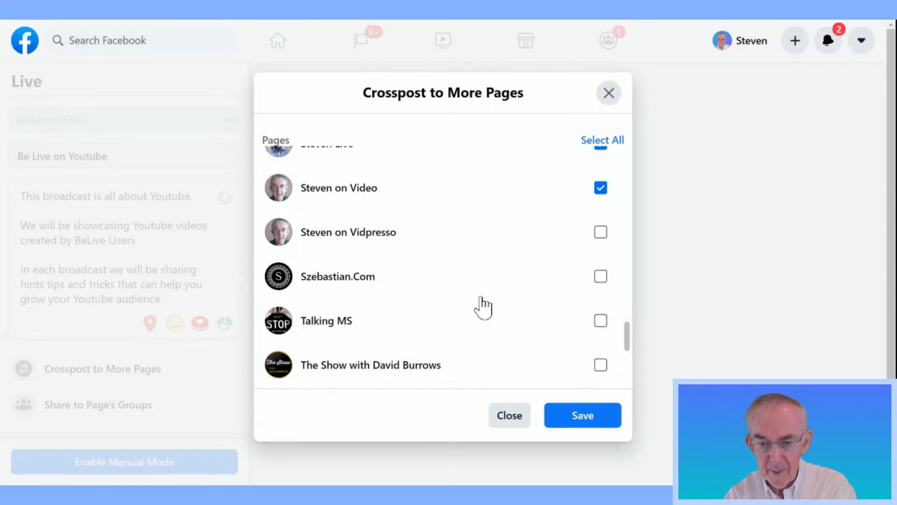
scroll(481, 306, down, 2)
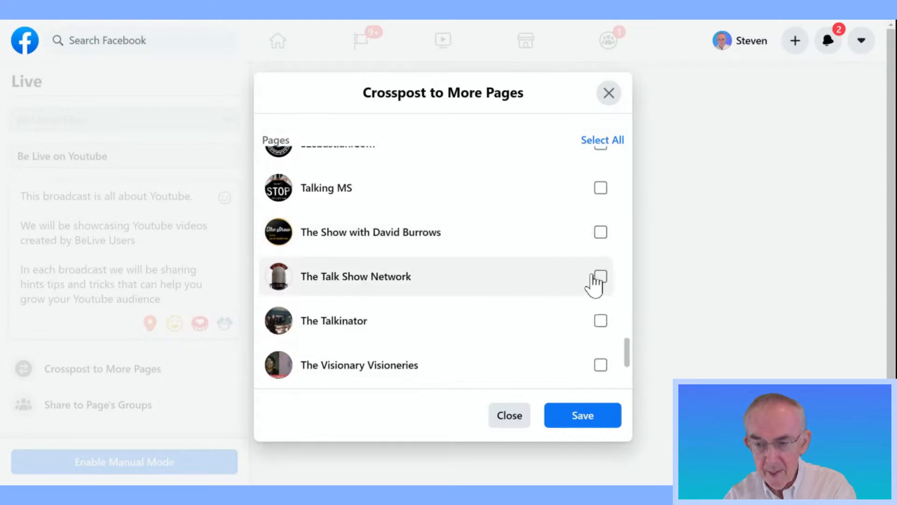
click(491, 272)
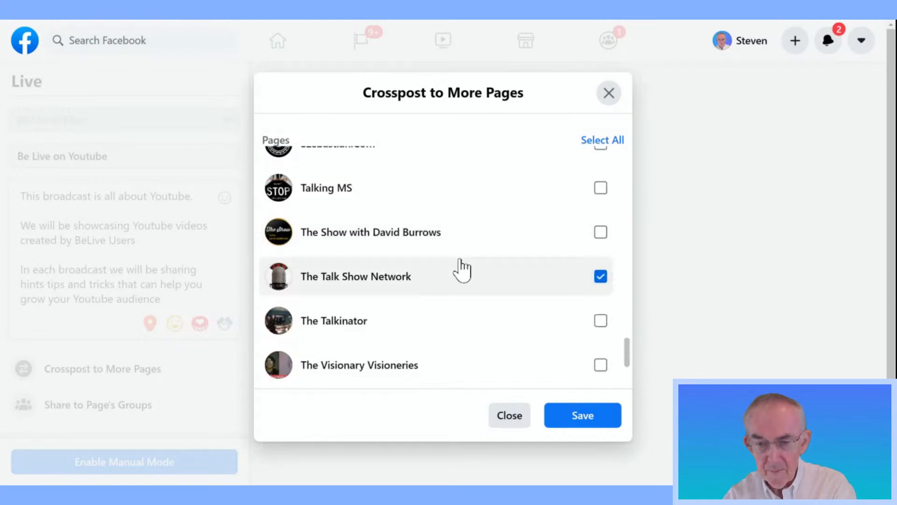
Review the pages selected for crossposting and save the selection for the broadcast
scroll(463, 269, up, 3)
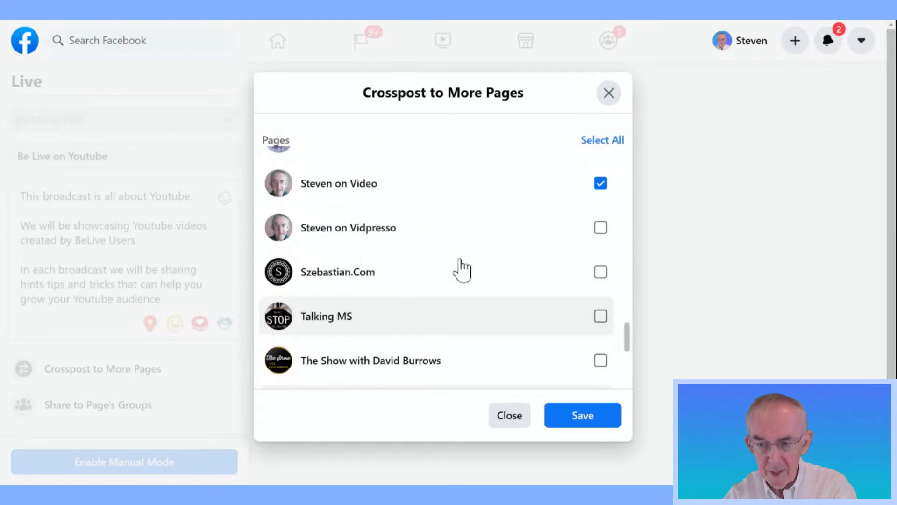
scroll(463, 269, up, 8)
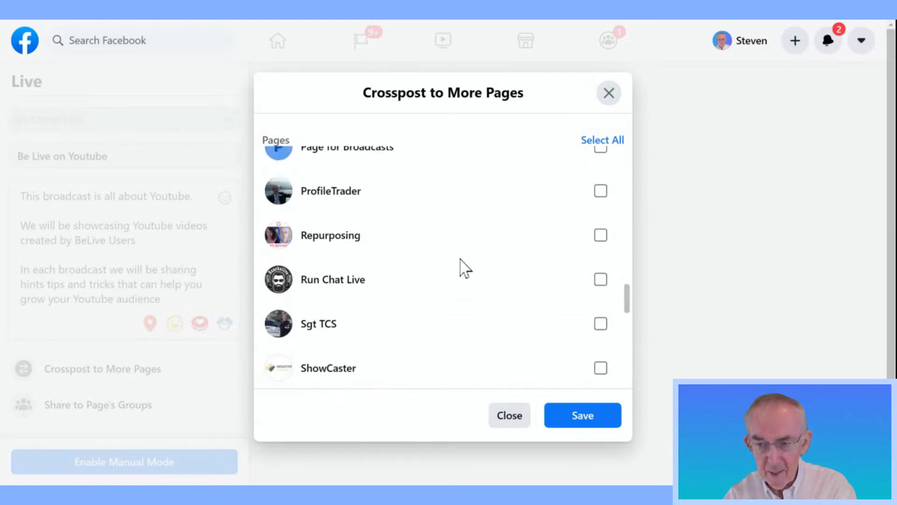
scroll(463, 269, up, 6)
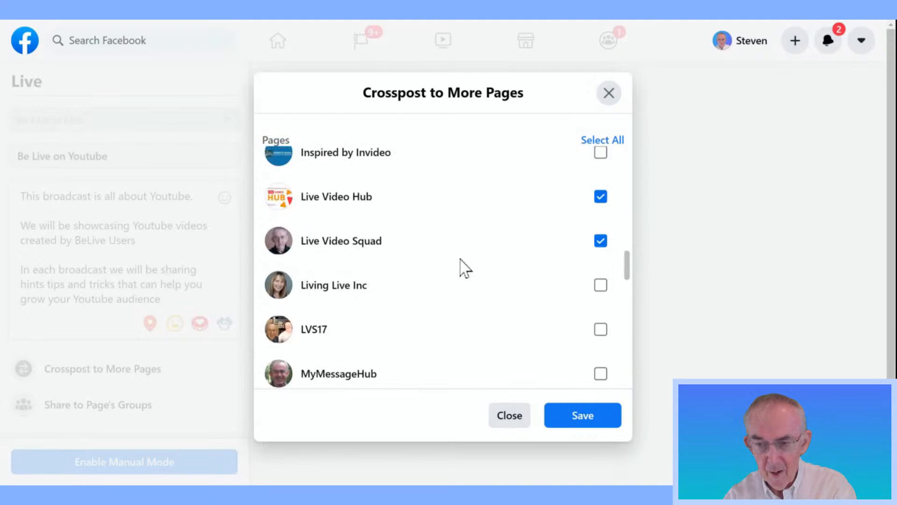
scroll(461, 259, up, 9)
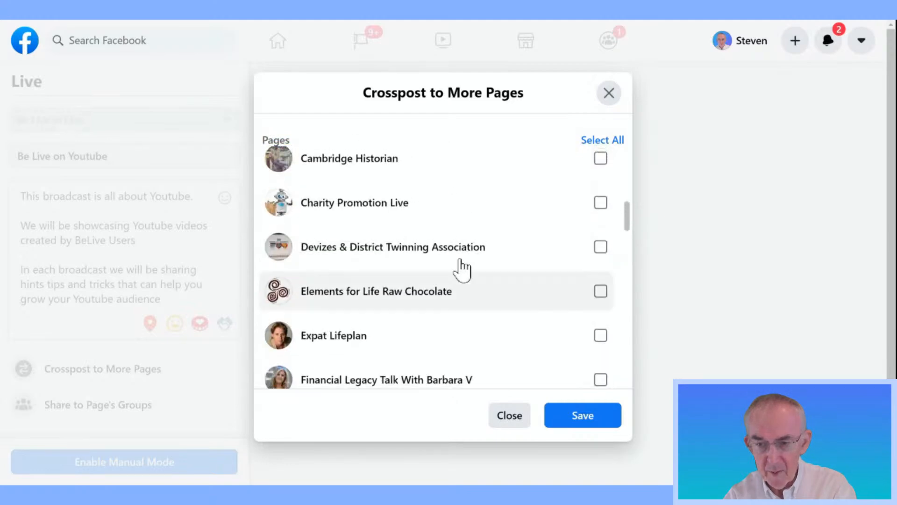
scroll(458, 268, up, 3)
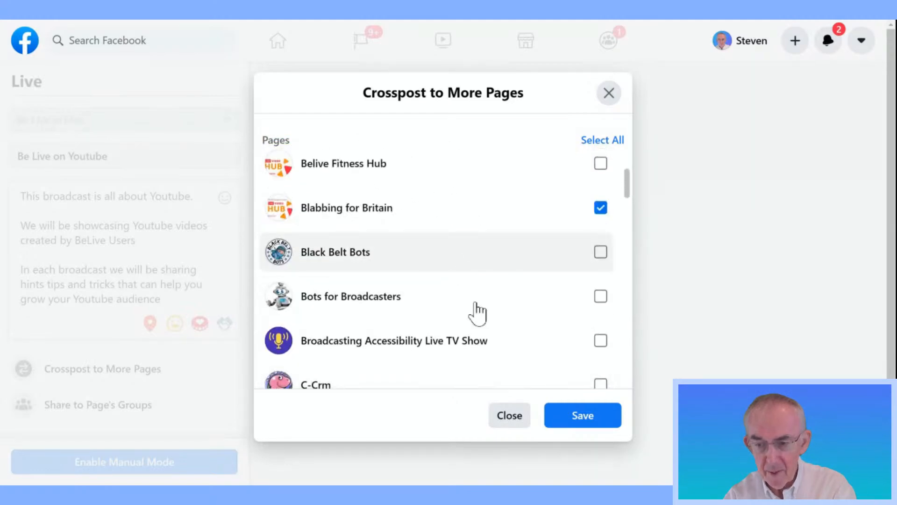
click(588, 417)
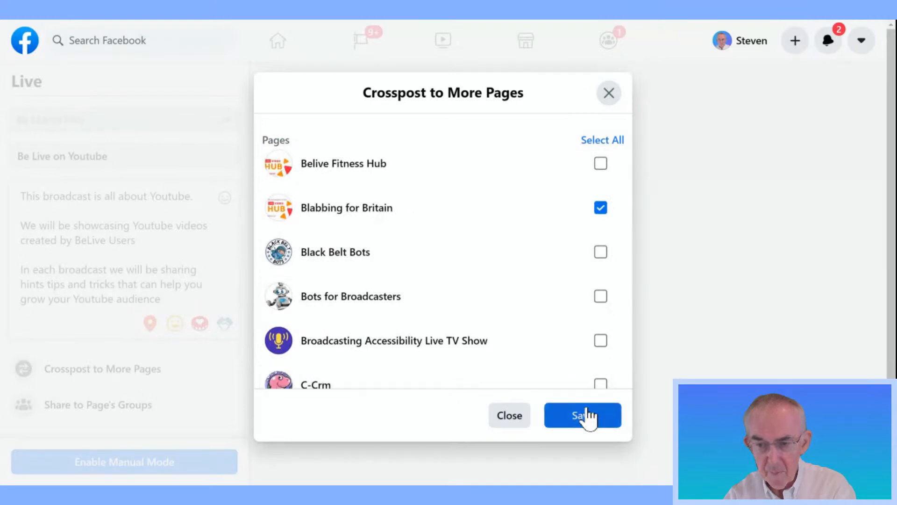